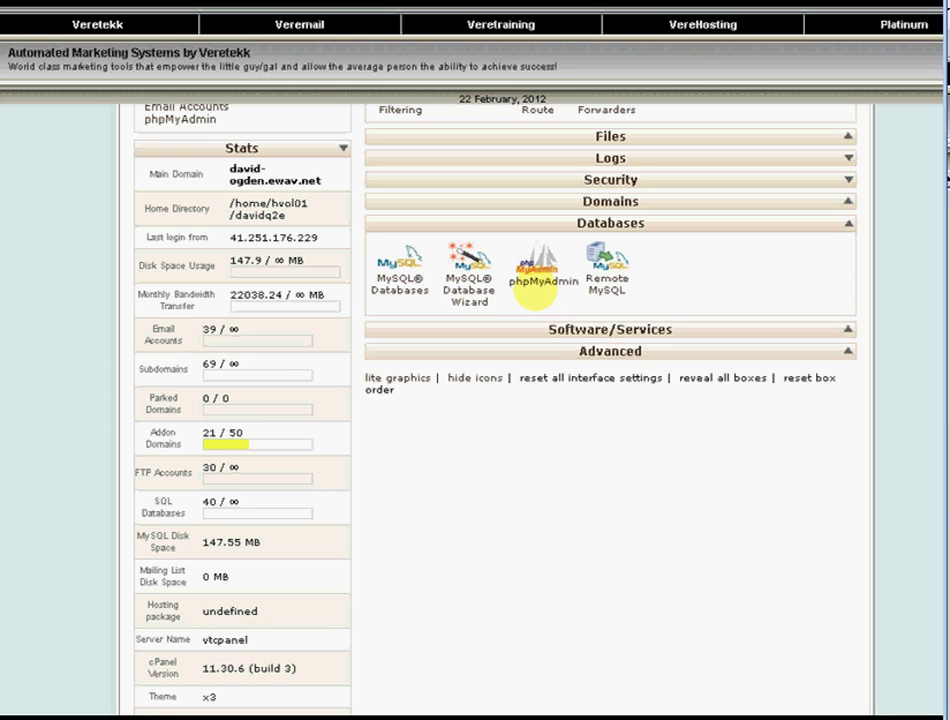
Open phpMyAdmin from cPanel and export the server's databases with the quick method in SQL format.
click(540, 284)
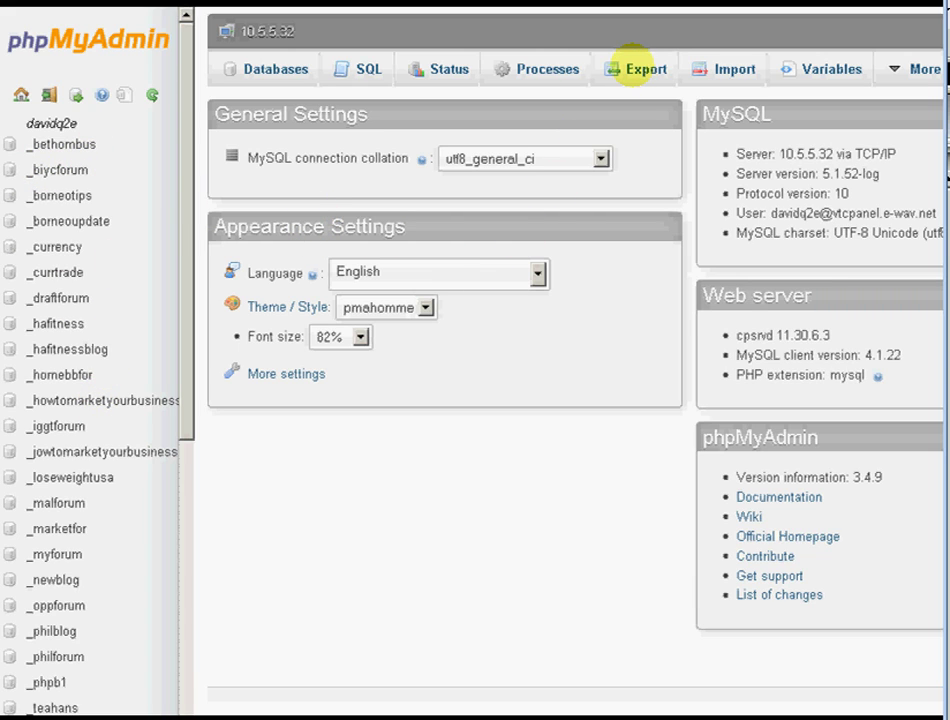
click(632, 68)
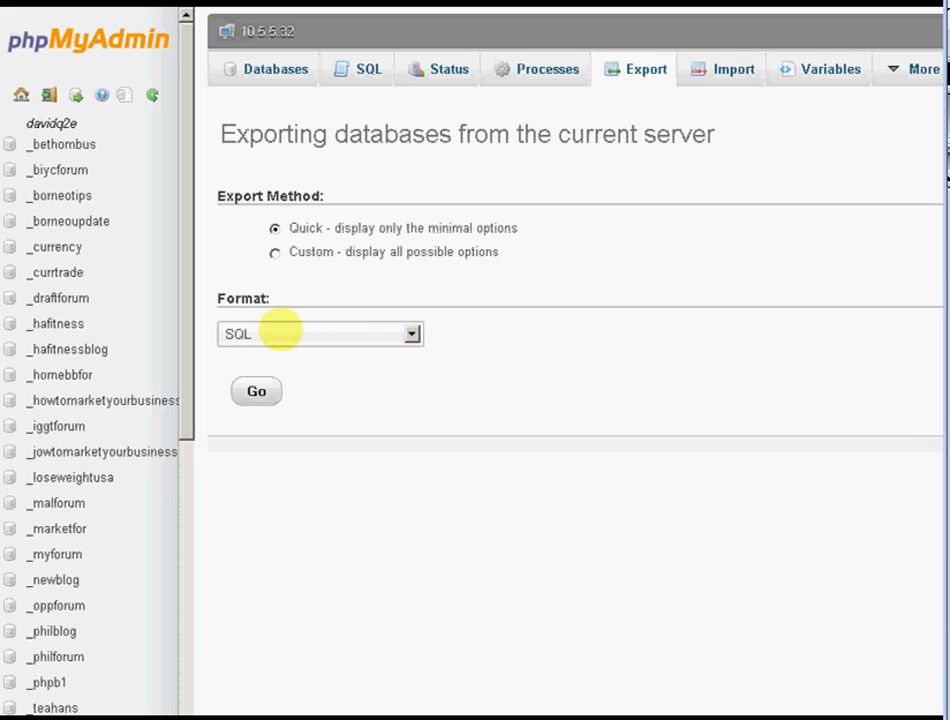
click(256, 391)
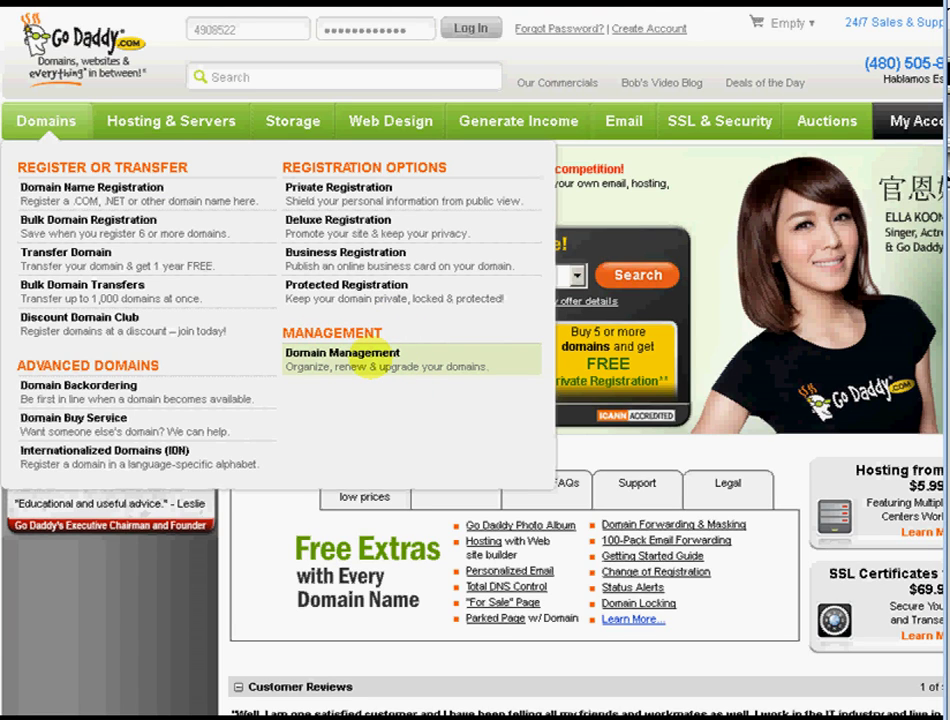
Switch to GoDaddy's domain management and open the nameserver settings of BORNEOTIPS.COM at the Nameserver 1 entry.
click(382, 360)
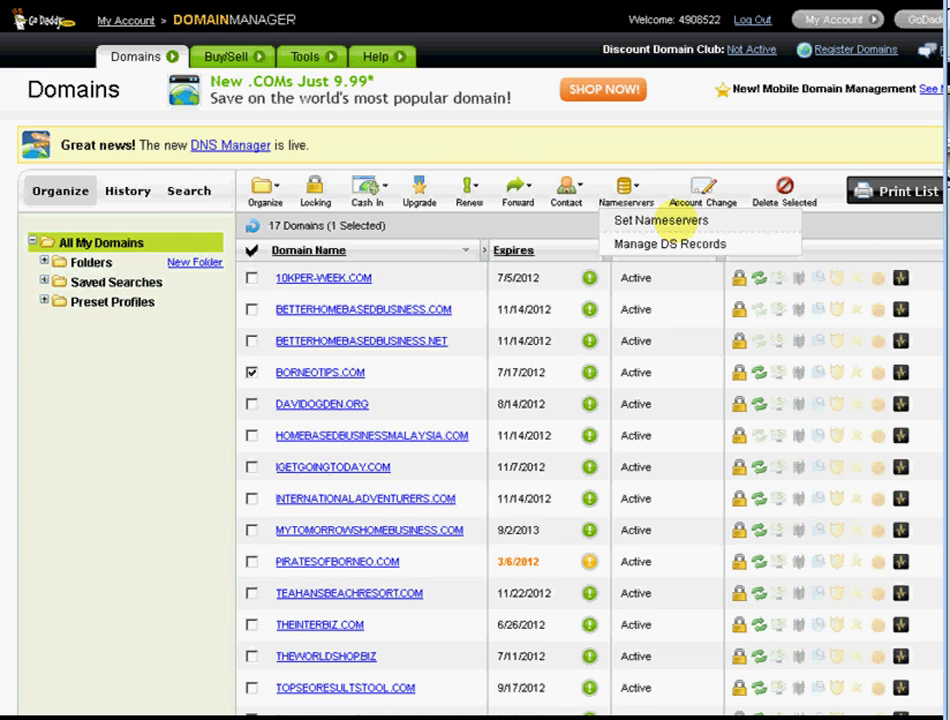
click(660, 220)
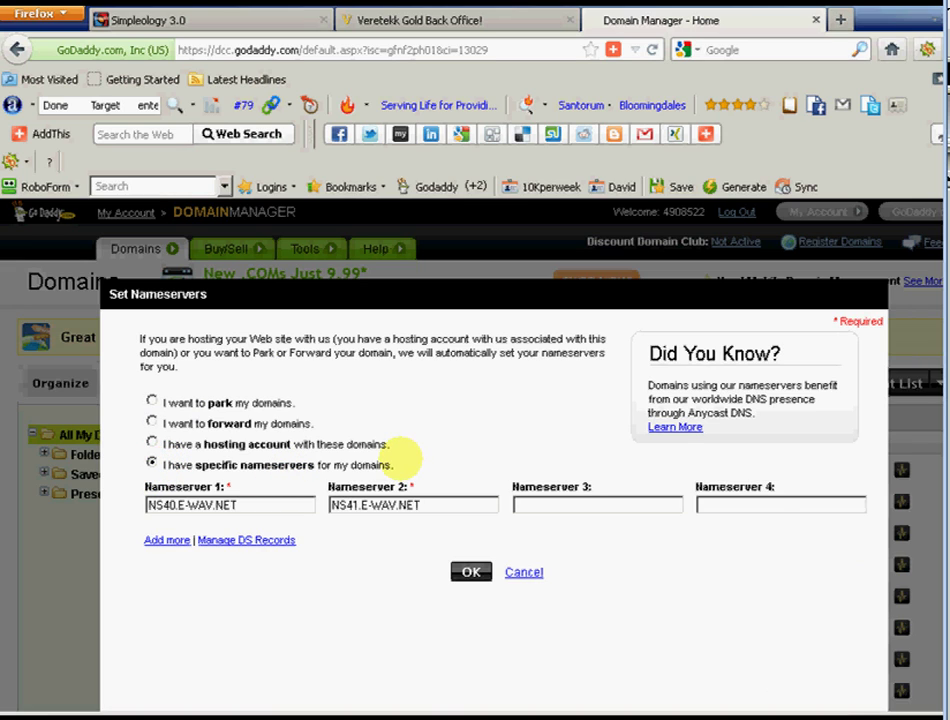
click(160, 510)
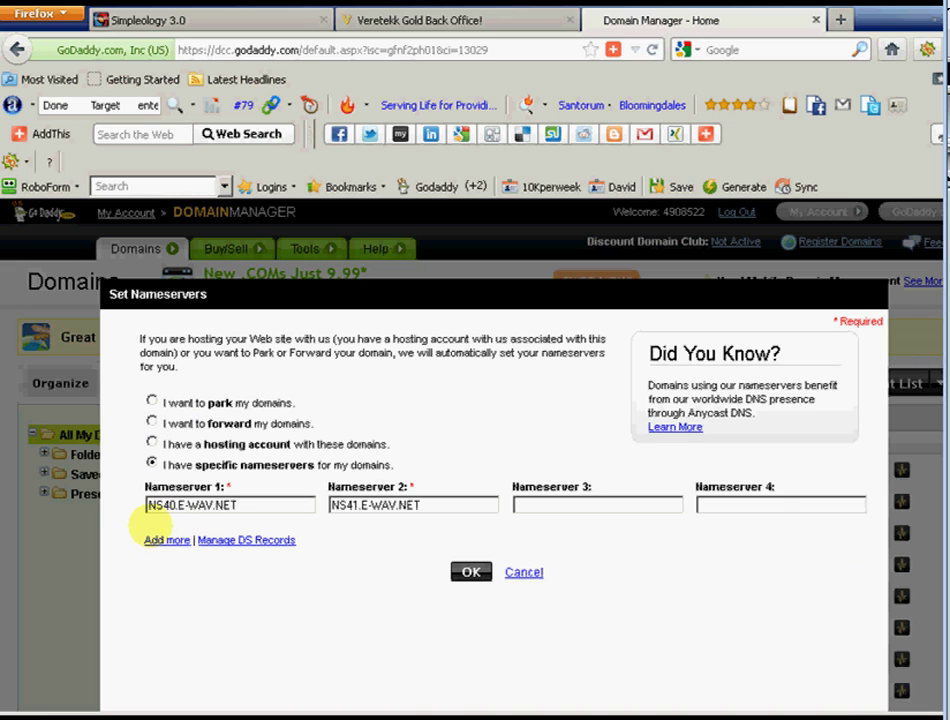
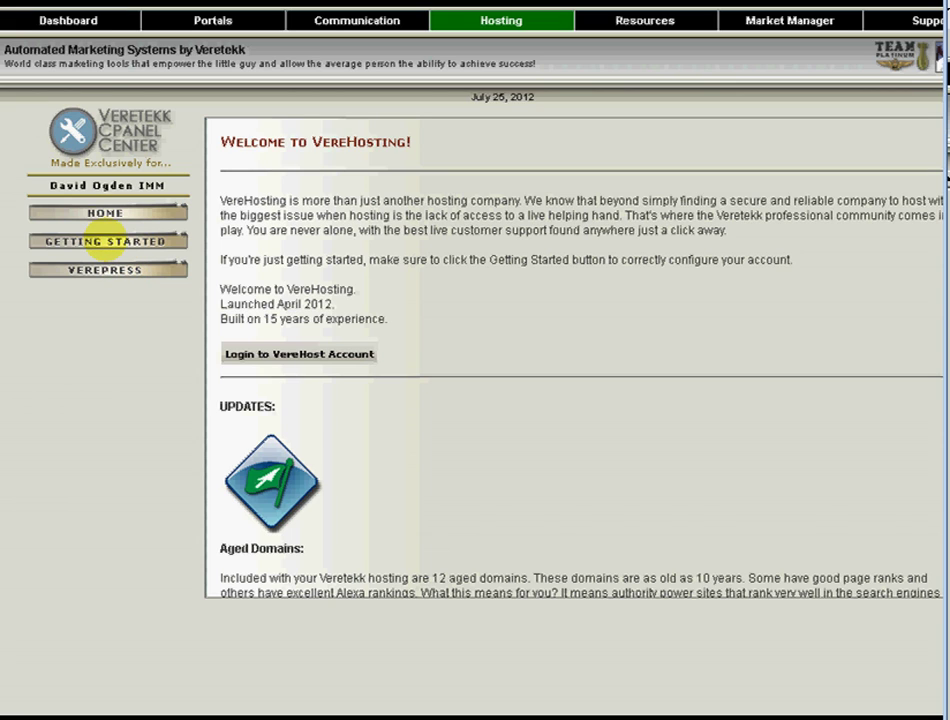
From the VereHosting getting-started page, log in to the VereHost account and open cPanel's addon domains.
click(104, 240)
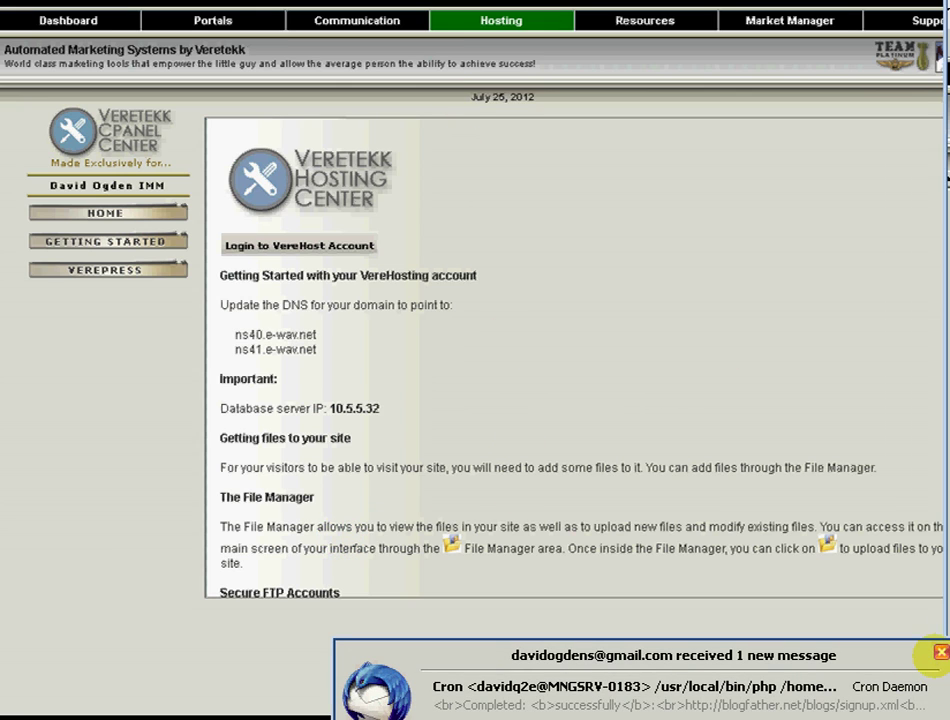
click(940, 652)
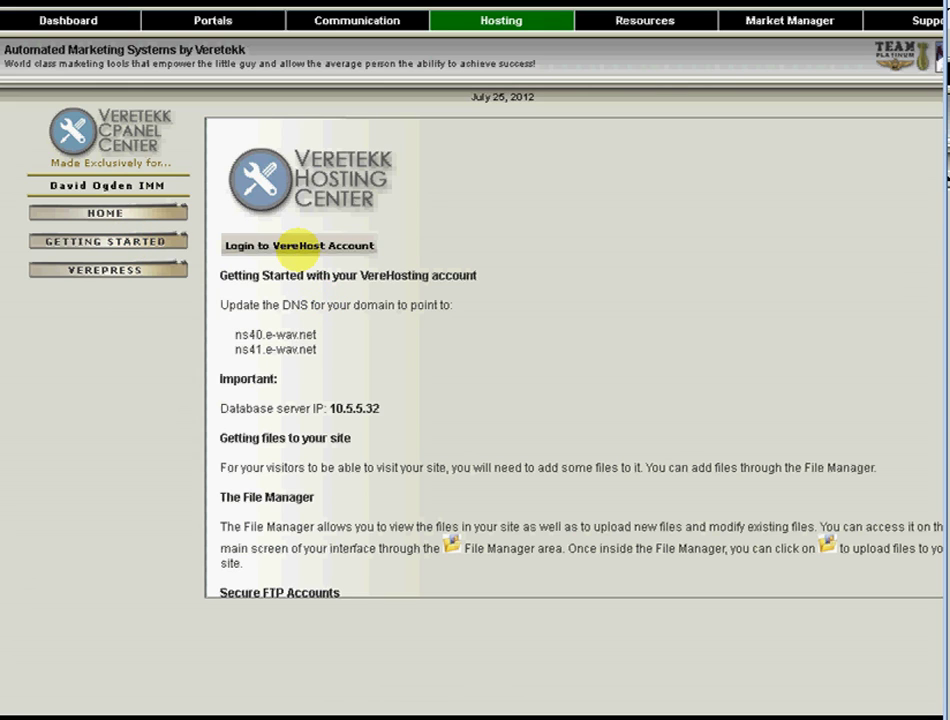
click(296, 245)
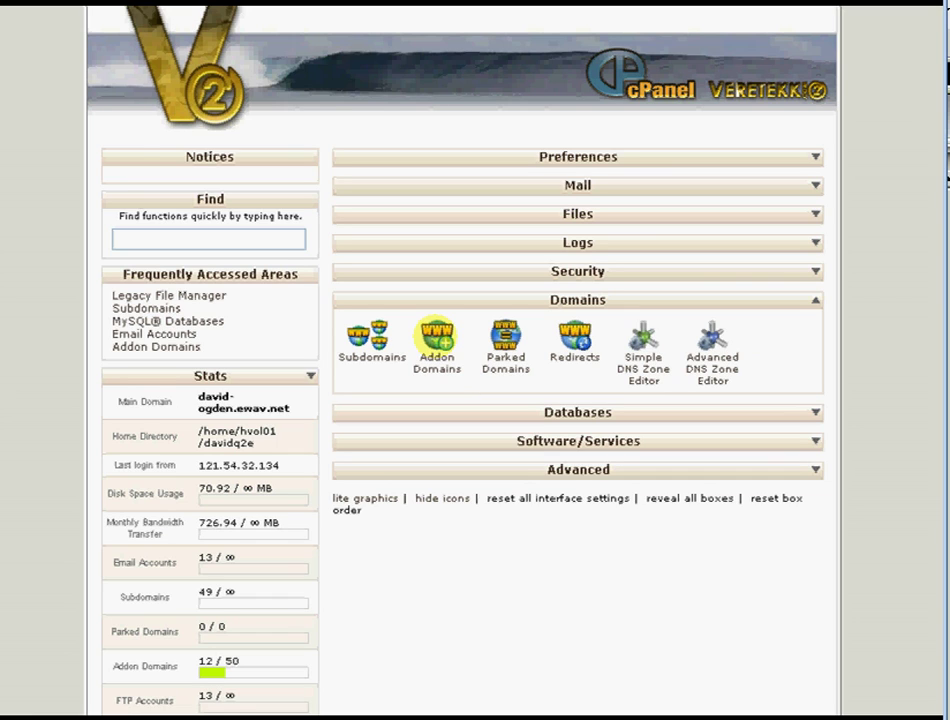
click(437, 335)
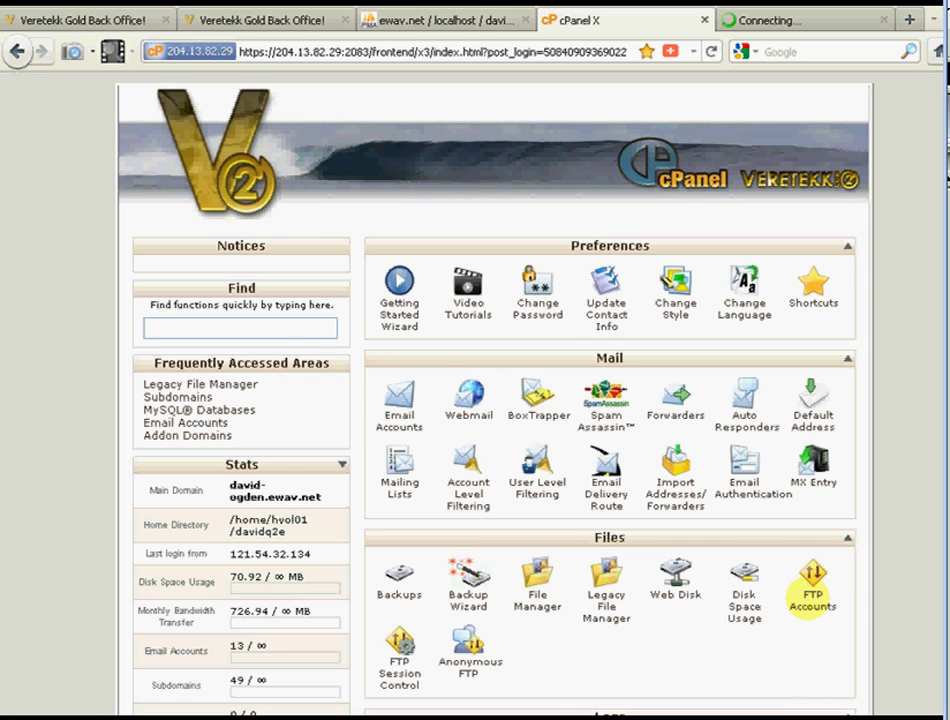
Open cPanel's FTP accounts and choose to delete the 10kper-week account.
click(813, 588)
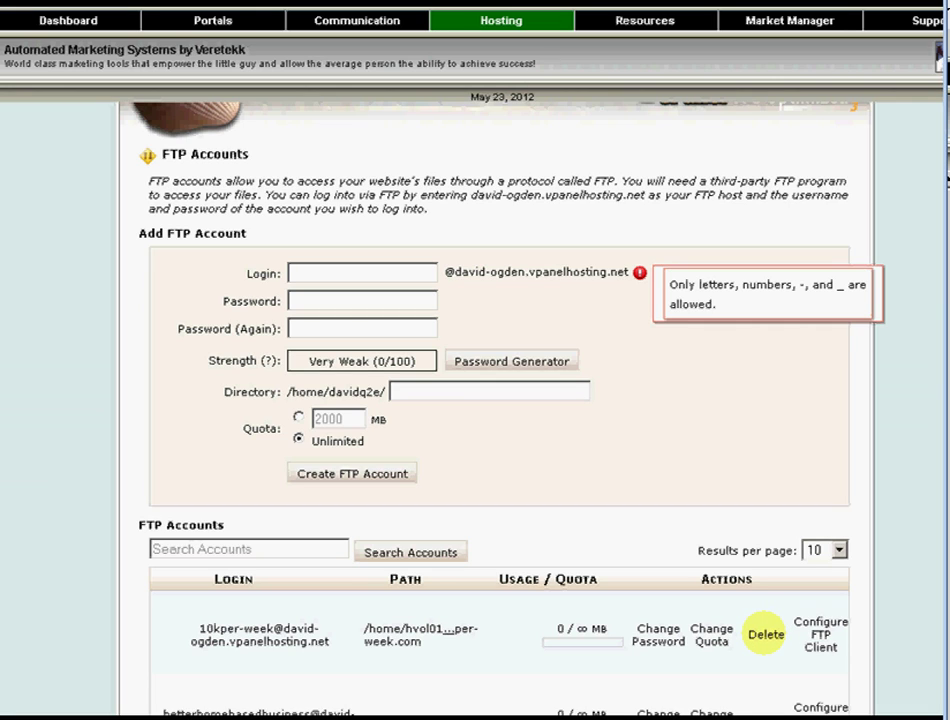
click(766, 634)
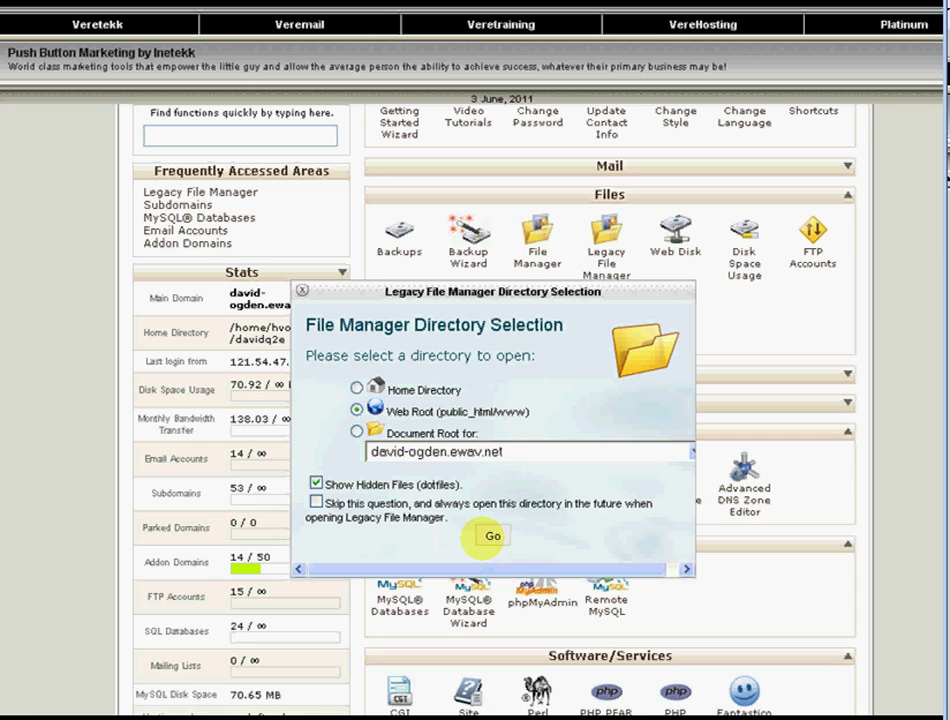
Open the web root (public_html/www) in Legacy File Manager with hidden files shown and enter the domain folder.
click(493, 536)
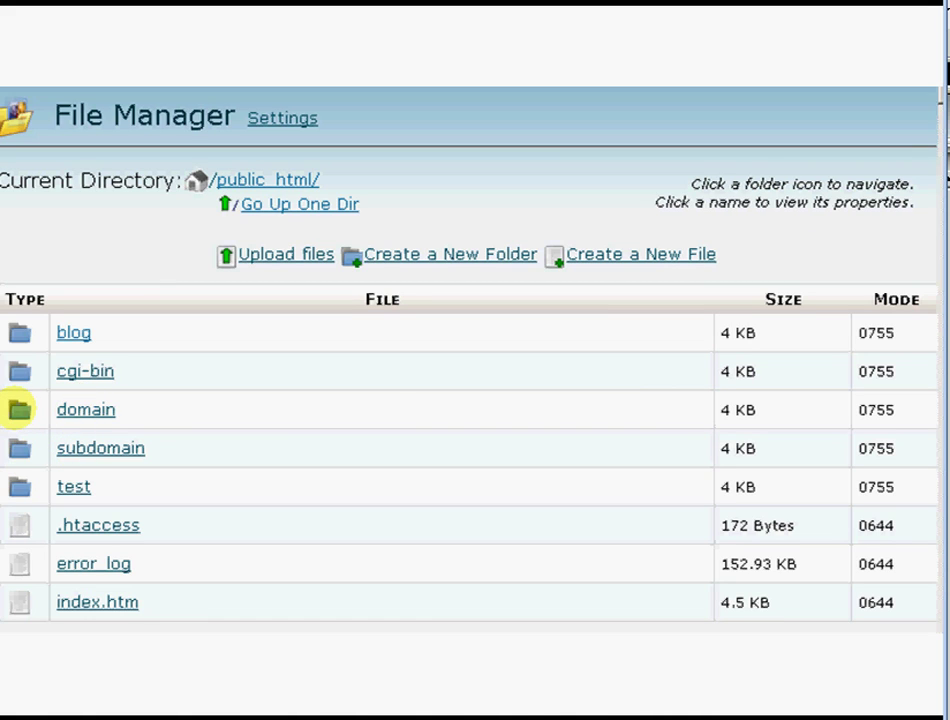
click(19, 409)
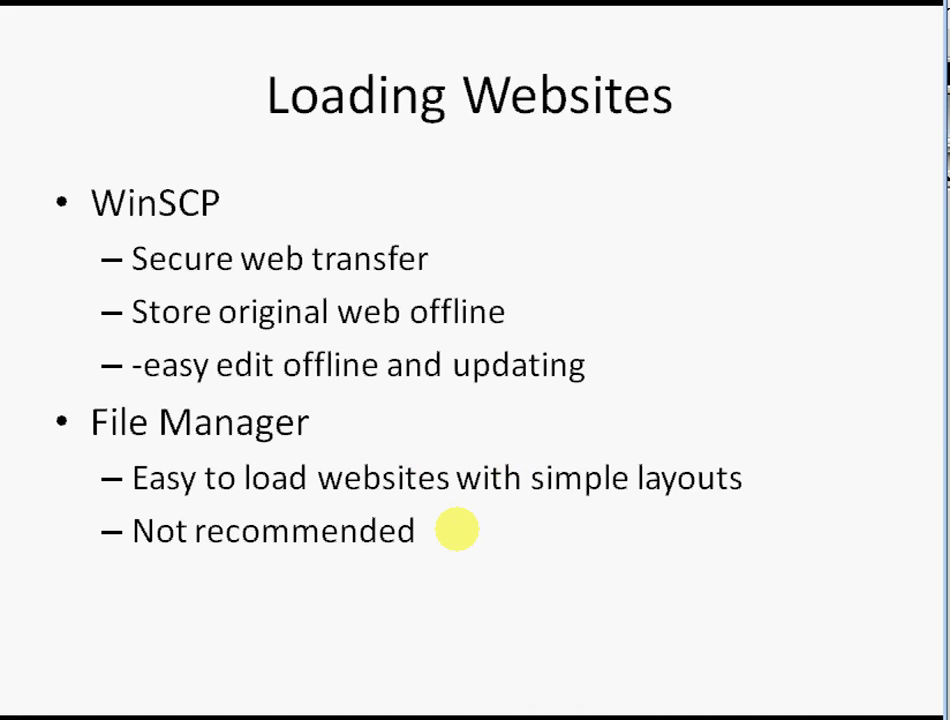
Switch to WinSCP, log in to cpanel.e-wav.net on port 28594 over SFTP and accept the server's host key.
key(alt+Tab)
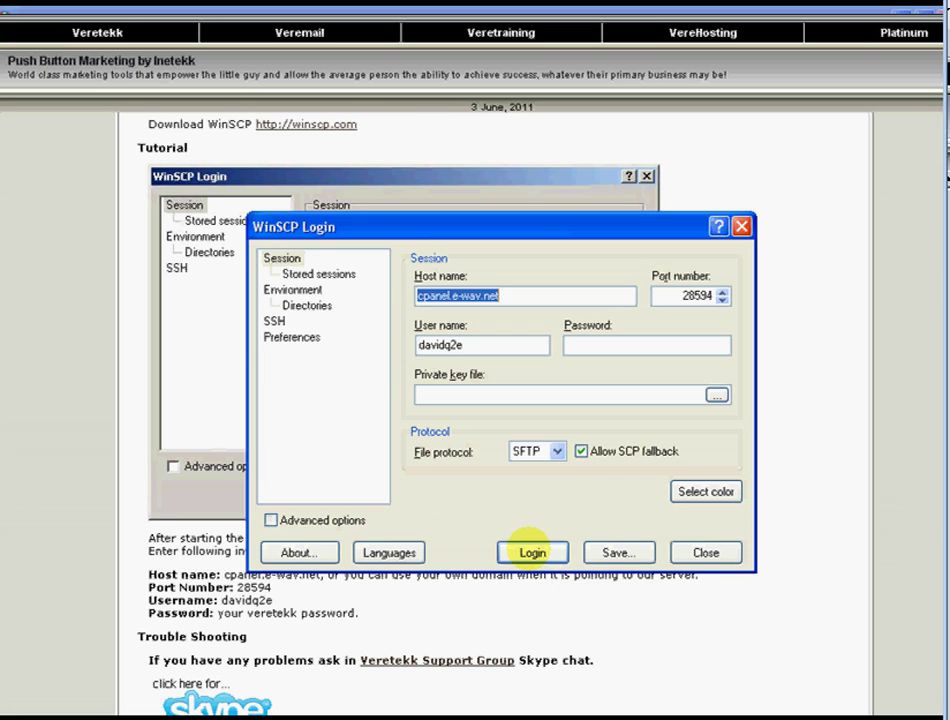
click(532, 552)
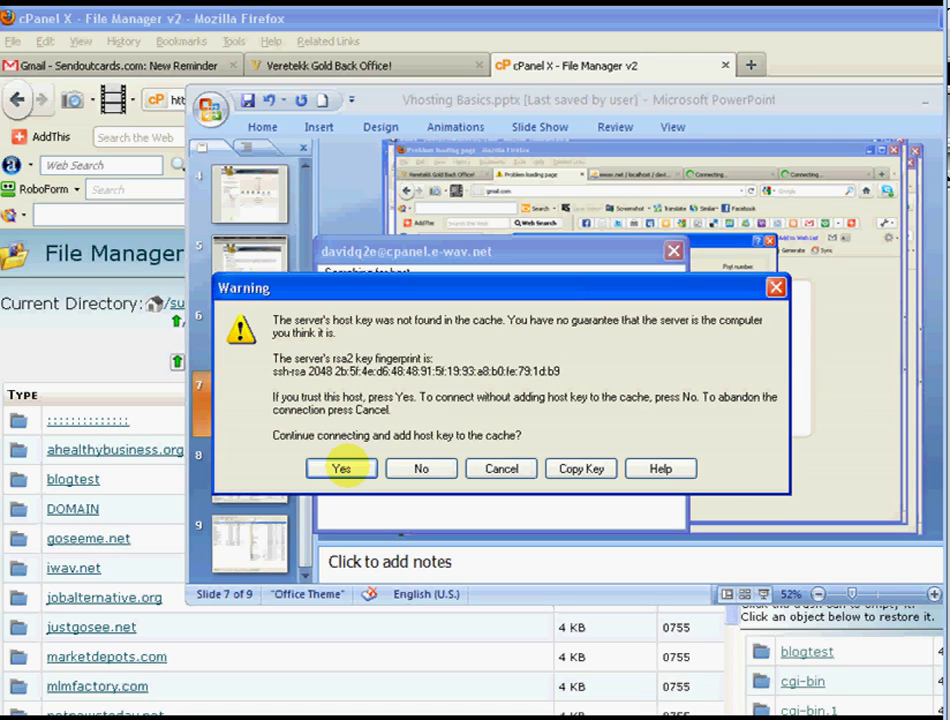
click(341, 468)
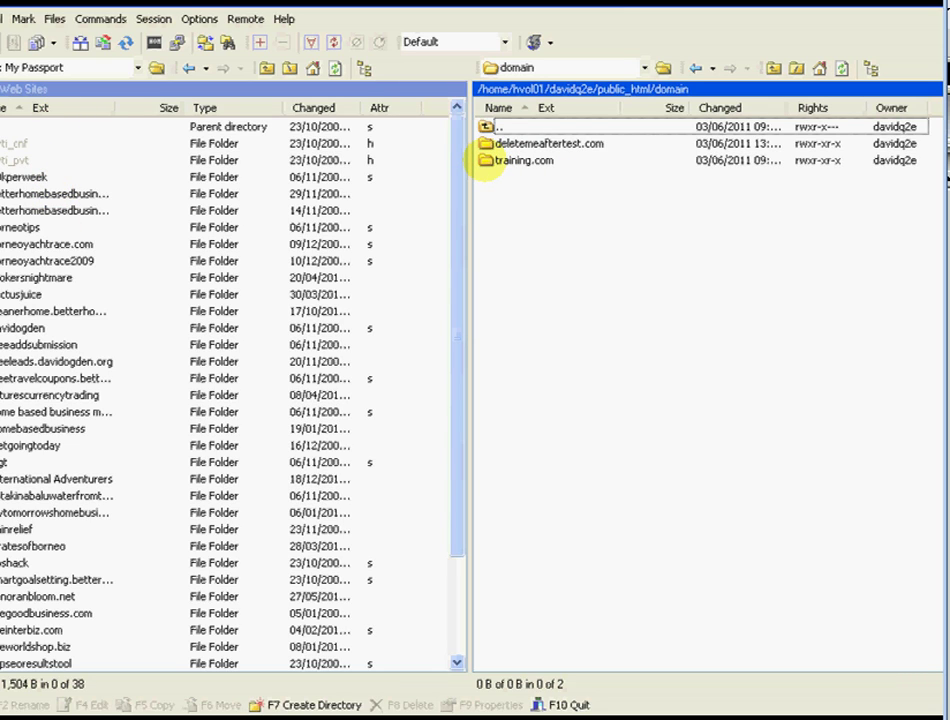
Open the remote training.com folder and upload all files and folders from the local sonoranbloom.net directory into it.
double_click(484, 163)
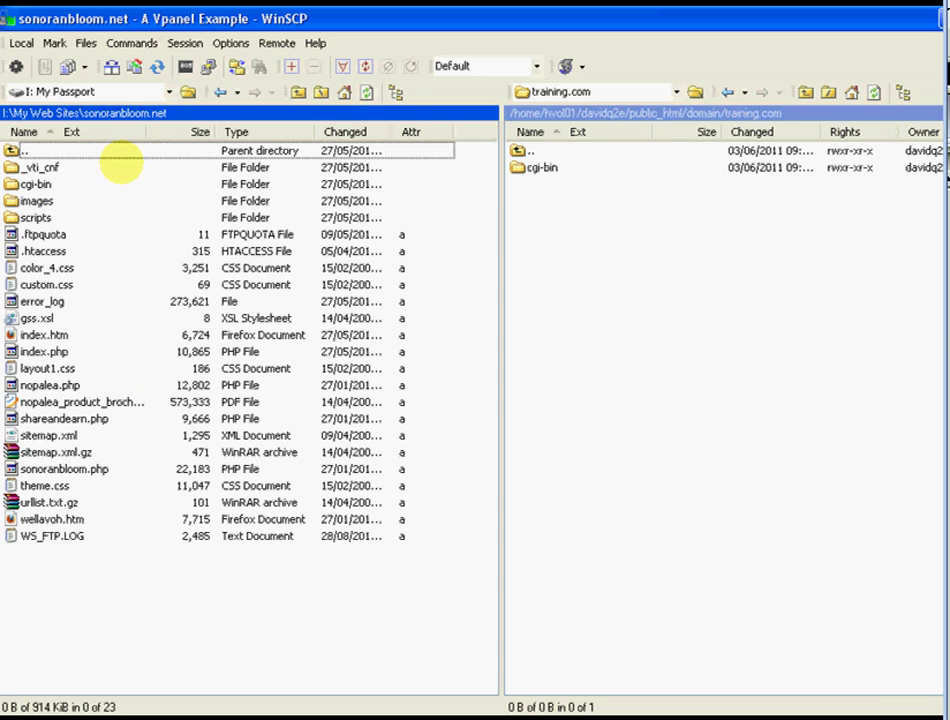
key(ctrl+a)
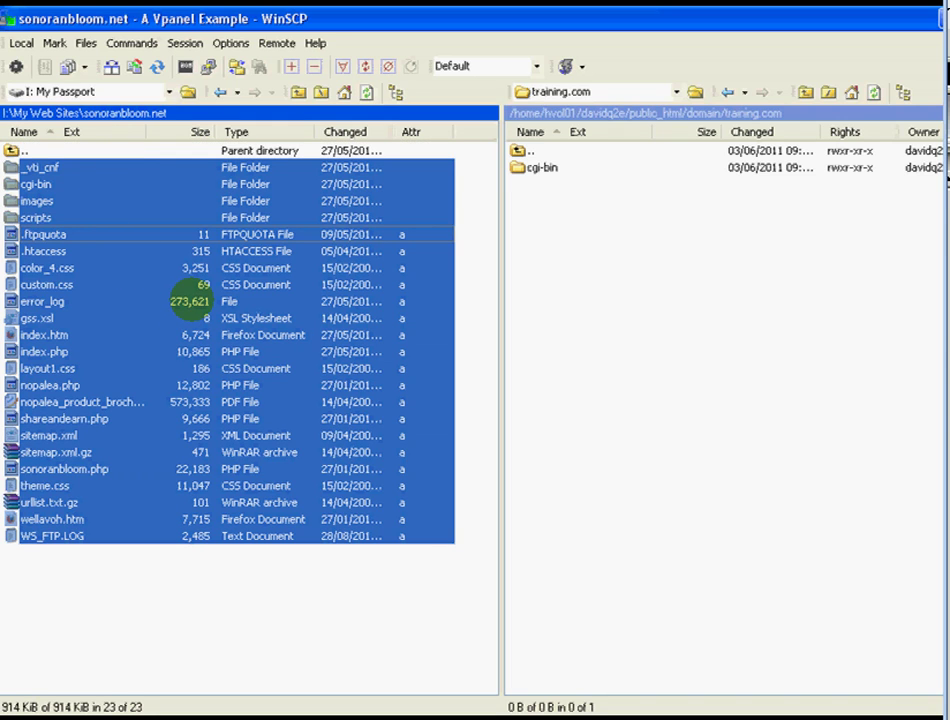
drag(190, 300, 740, 297)
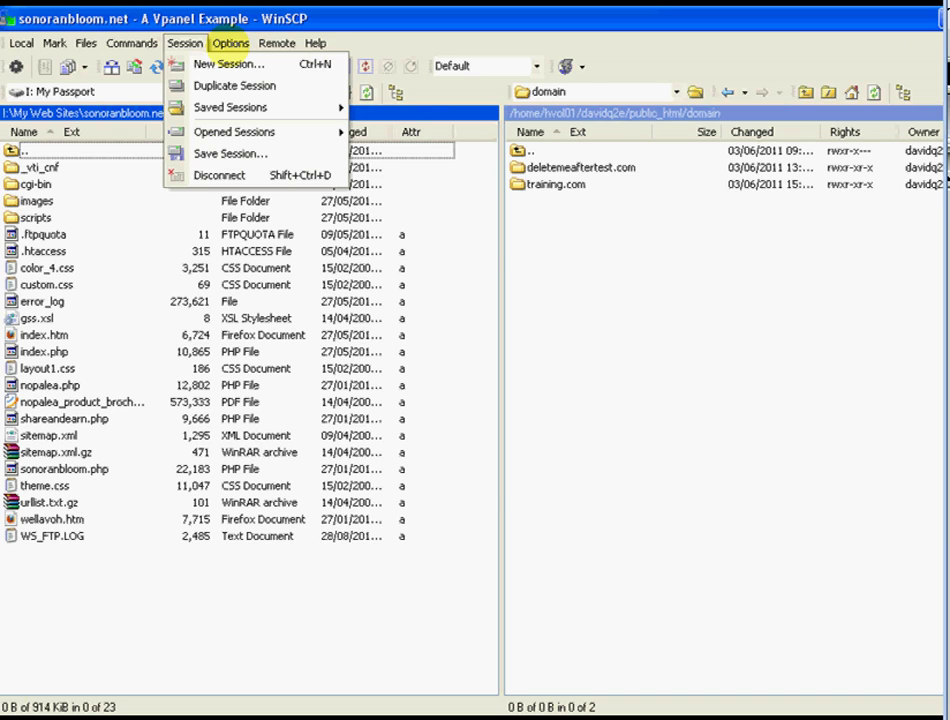
Open WinSCP's editor preferences and start adding a new editor.
click(228, 43)
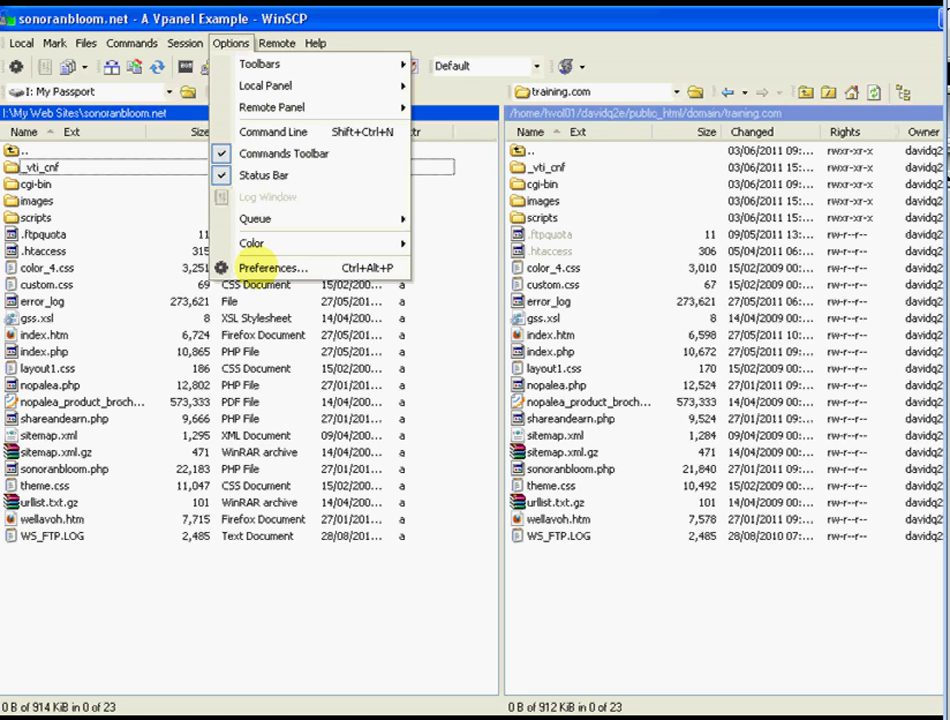
click(250, 267)
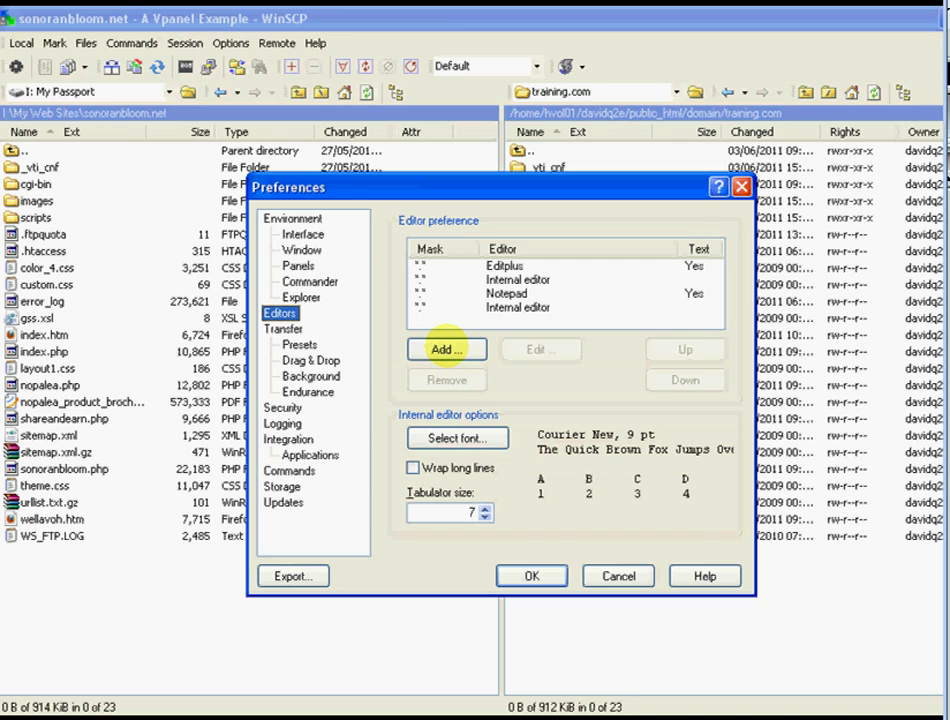
click(445, 349)
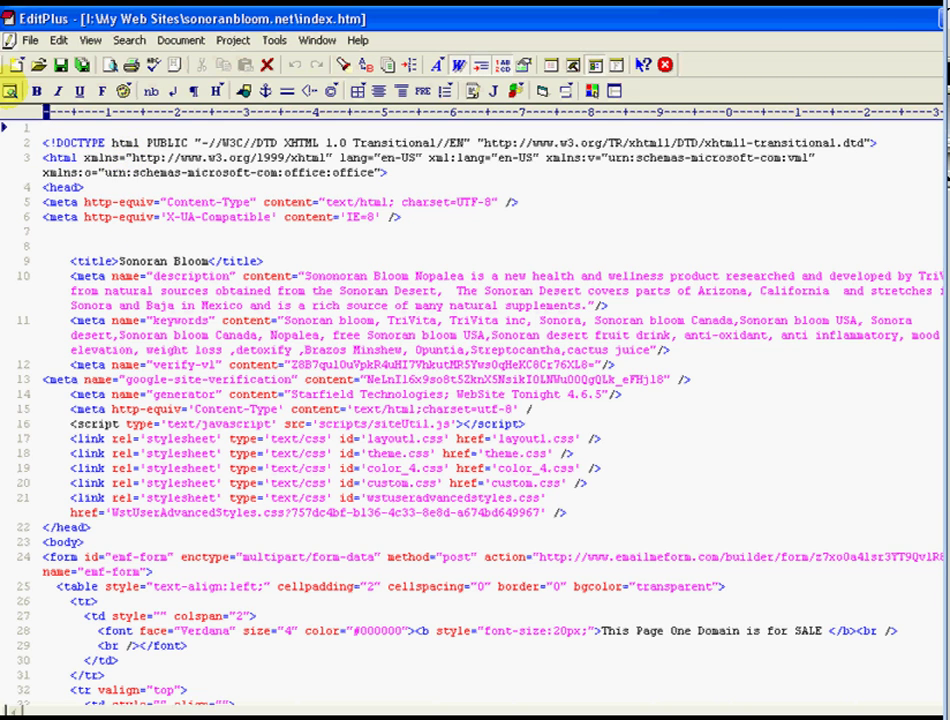
In EditPlus, preview sonoranbloom.net's index.htm as a rendered page and compare it with the source code.
click(10, 91)
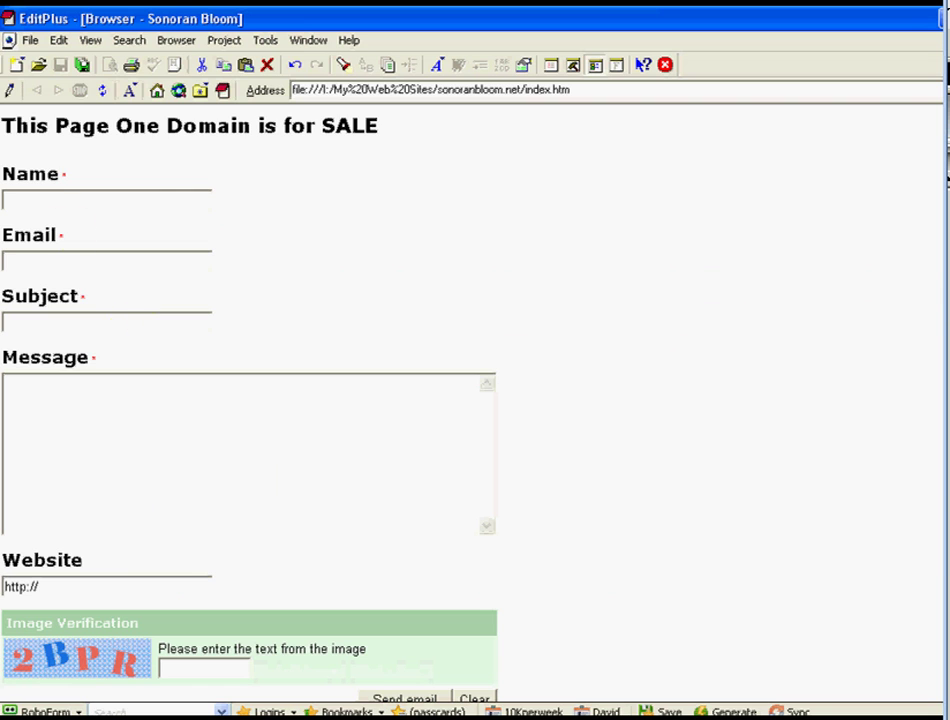
click(10, 91)
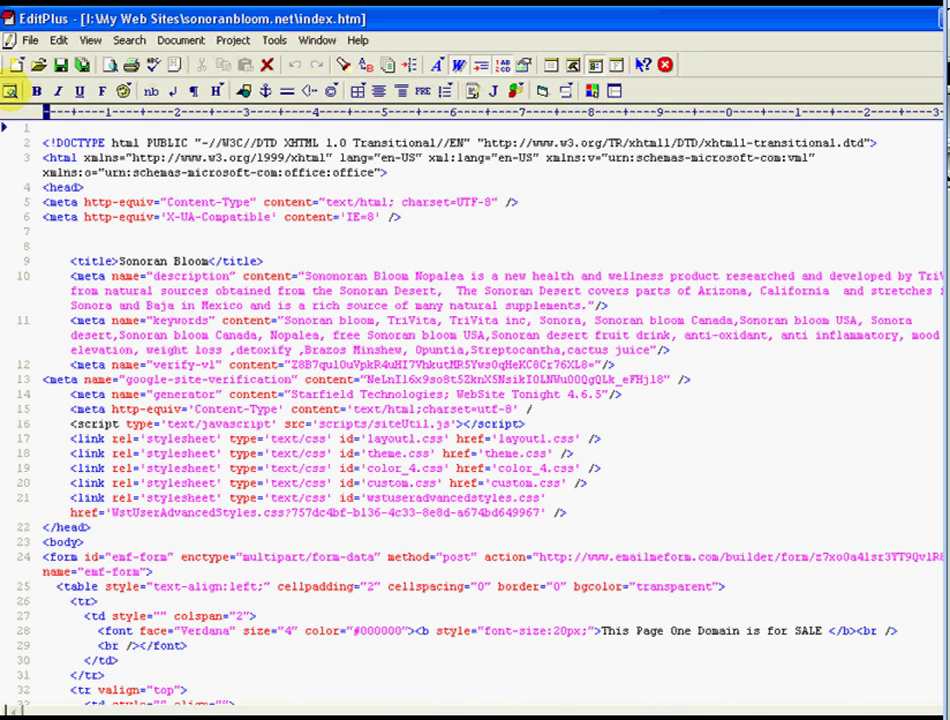
click(10, 91)
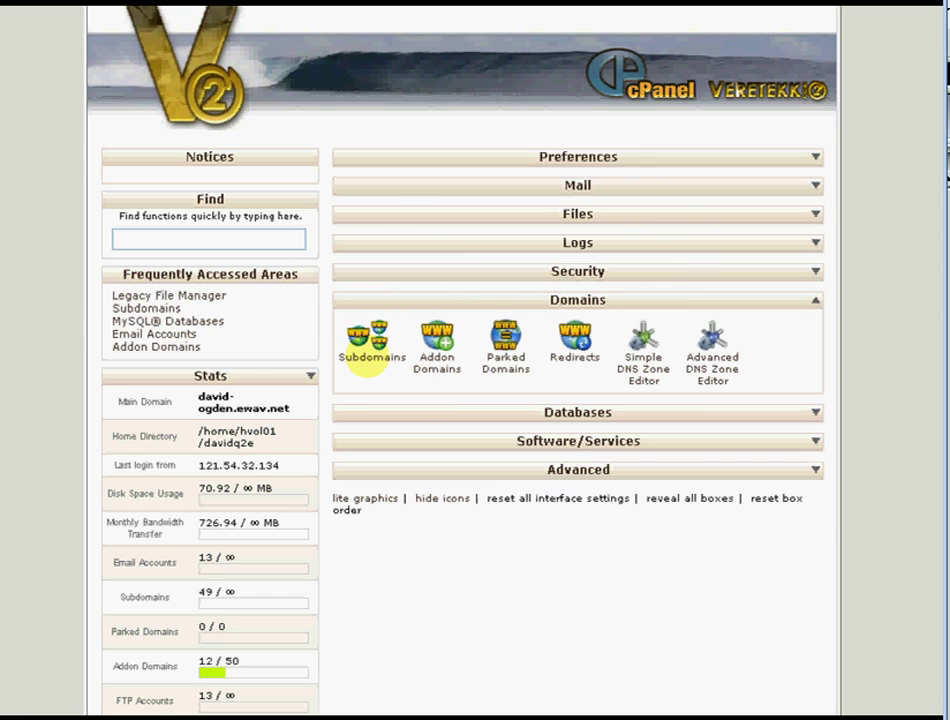
Open cPanel's Subdomains page and go to the search for existing subdomains.
click(369, 357)
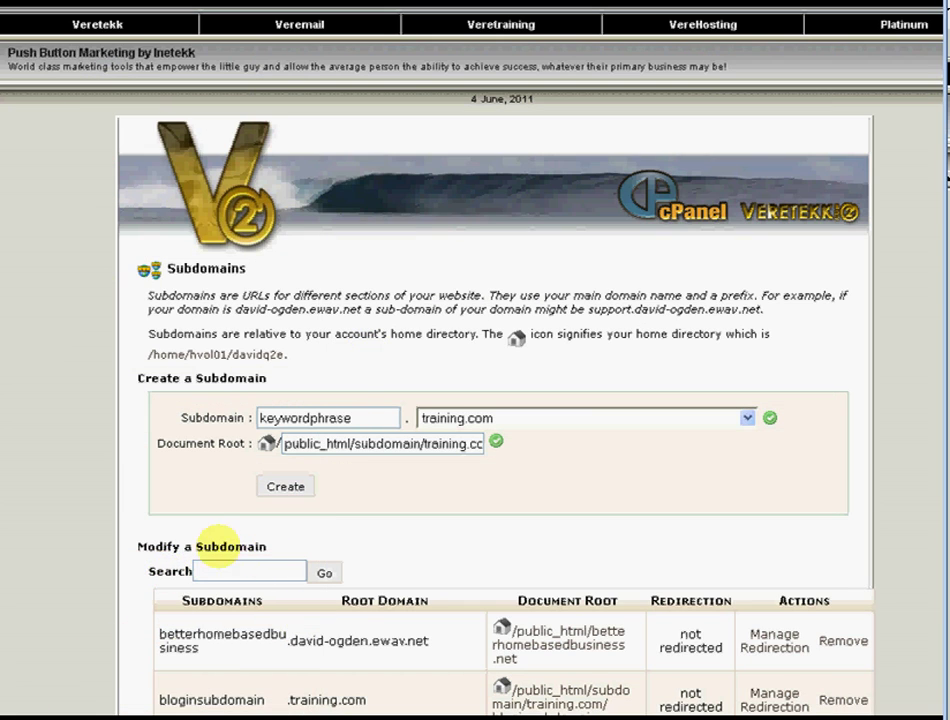
click(212, 572)
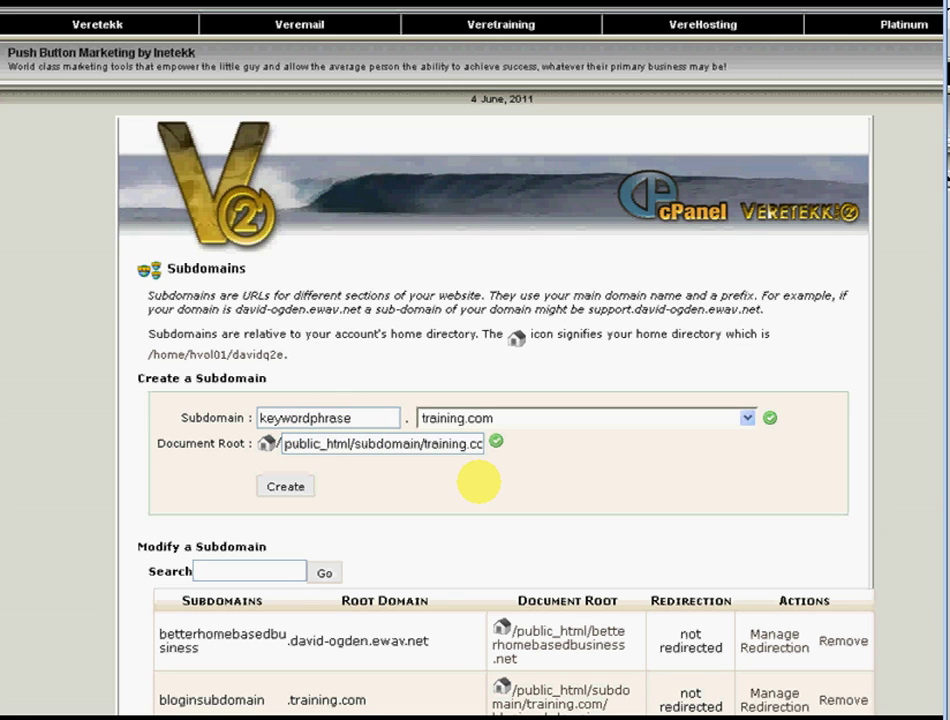
Switch to WinSCP and open the training.com folder inside the remote subdomain directory.
key(alt+Tab)
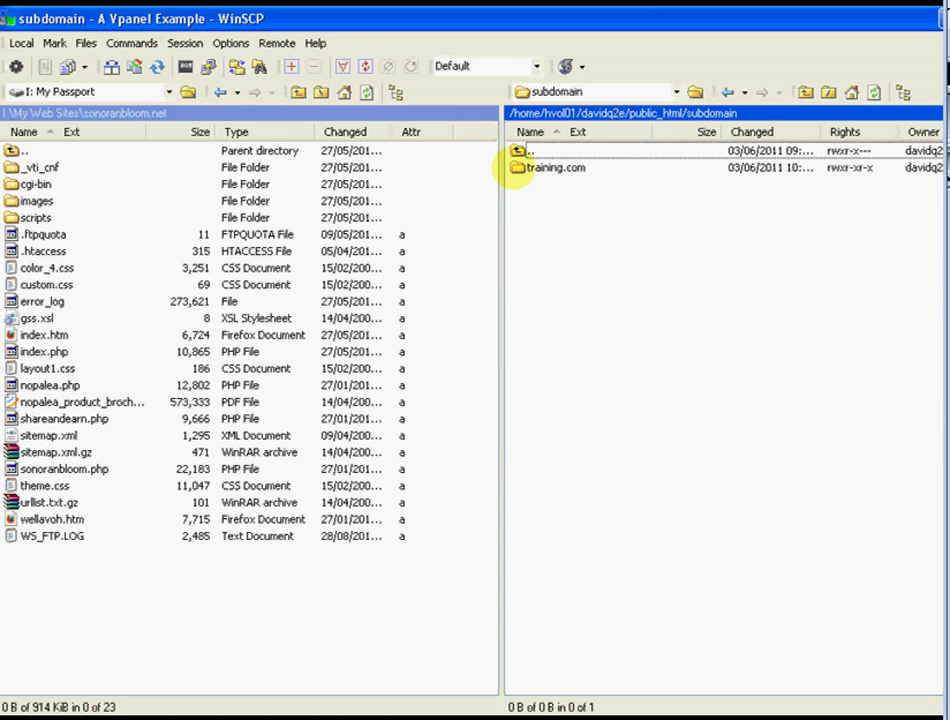
double_click(540, 168)
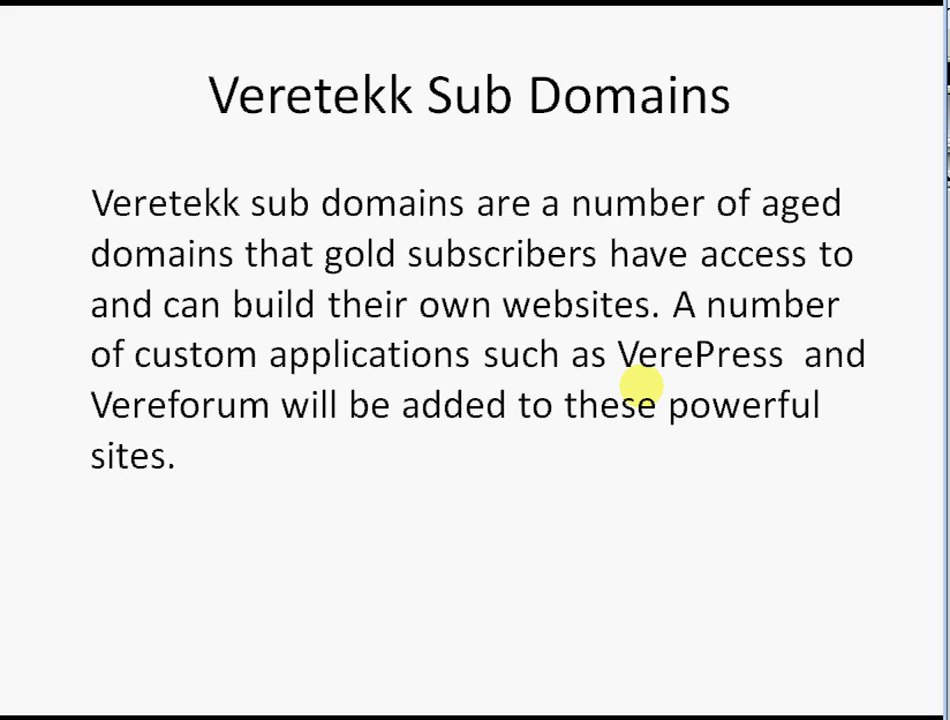
Switch to WinSCP, open the remote thegoodbusiness.com subdomain folder and open the local index.php for editing in EditPlus.
key(alt+Tab)
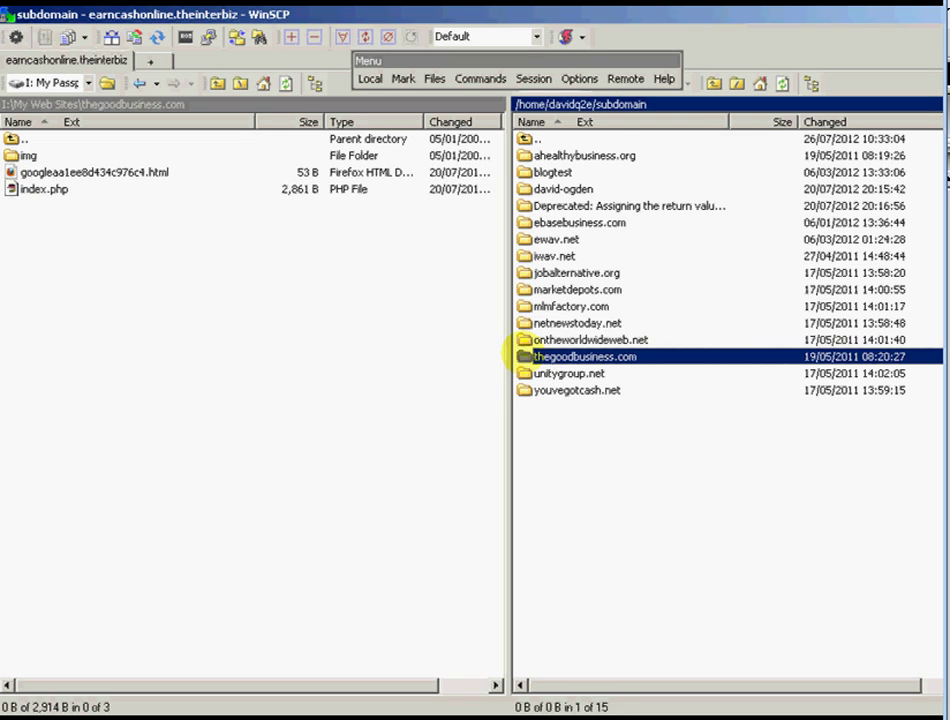
double_click(525, 355)
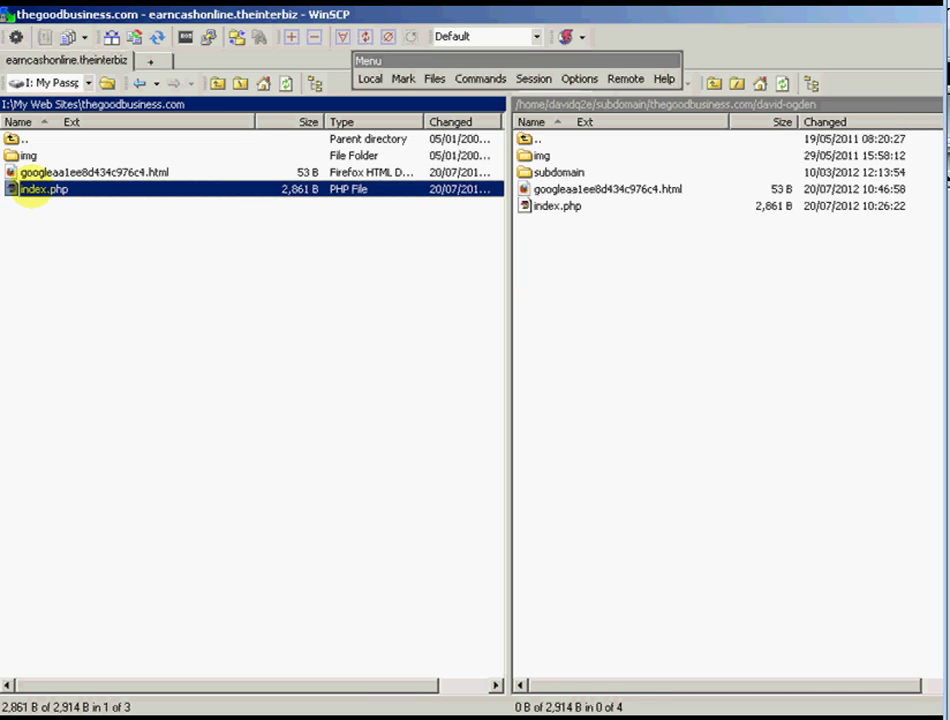
double_click(28, 189)
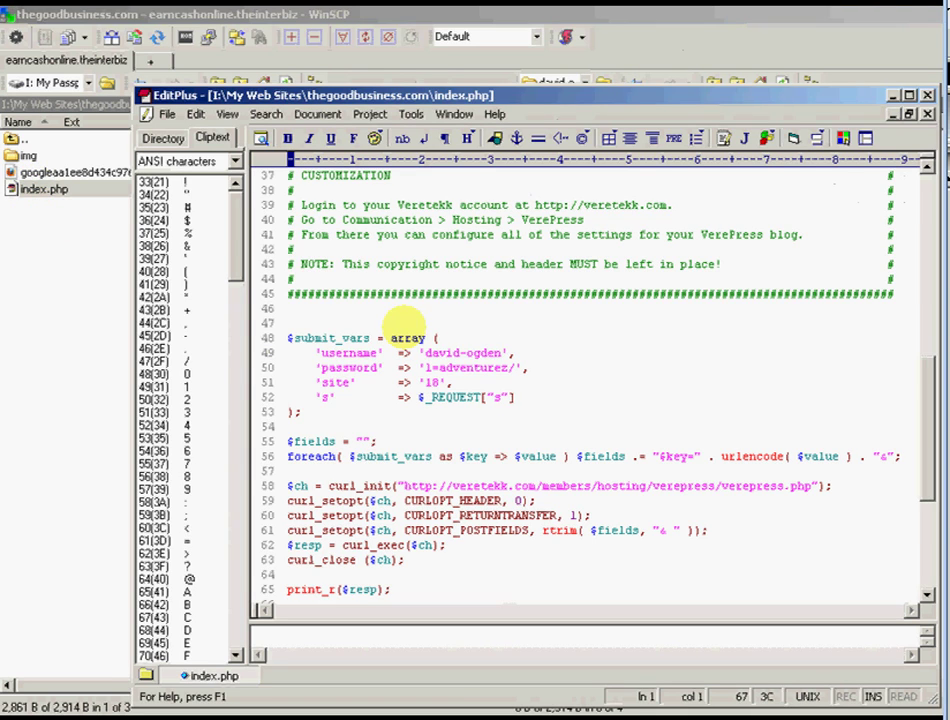